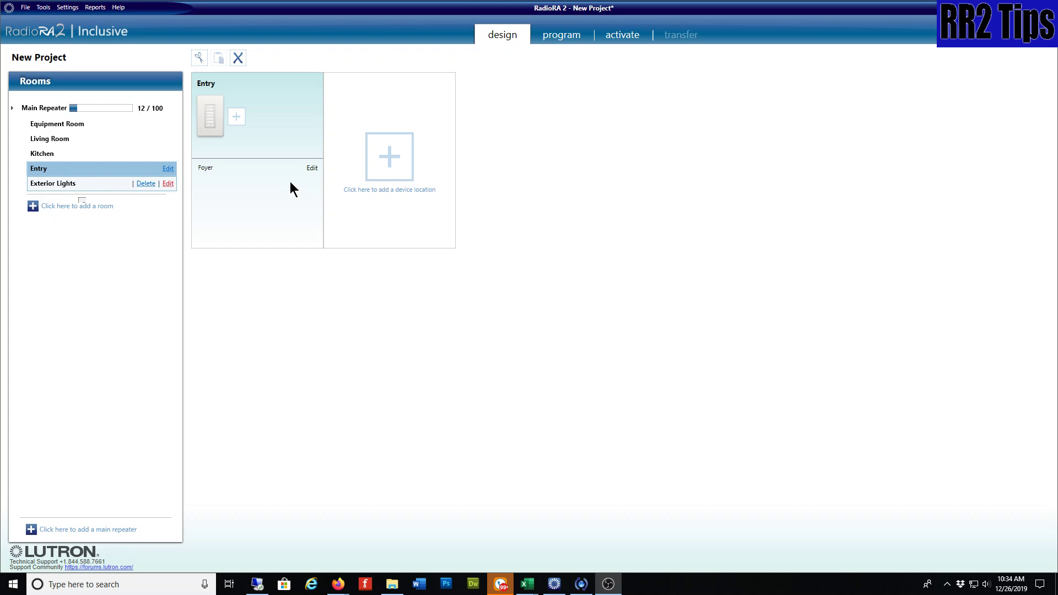
Switch to keypad programming and check the Living Room light's dimmer level settings
click(563, 38)
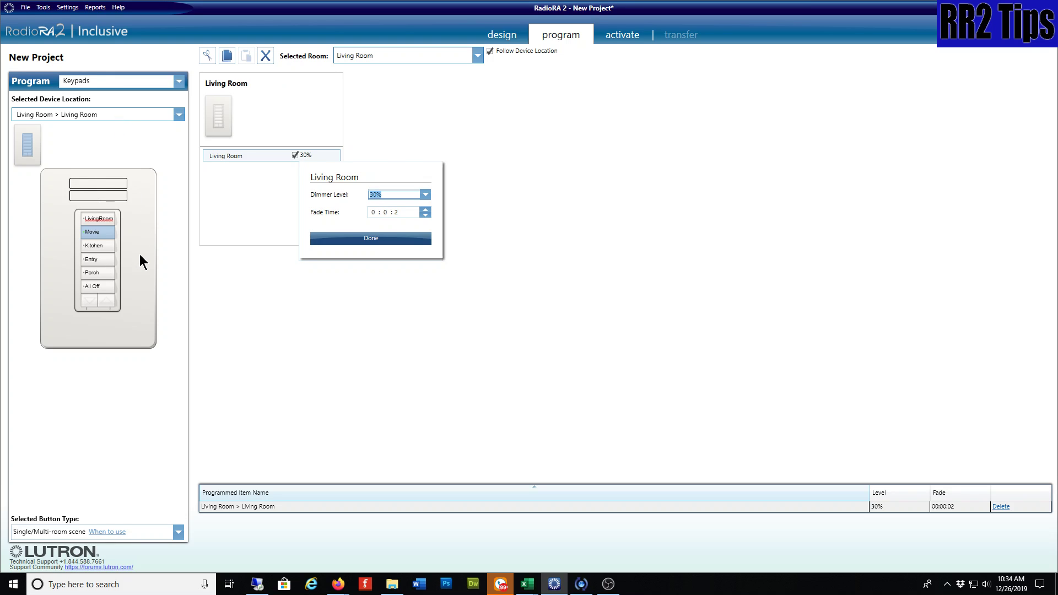
click(344, 240)
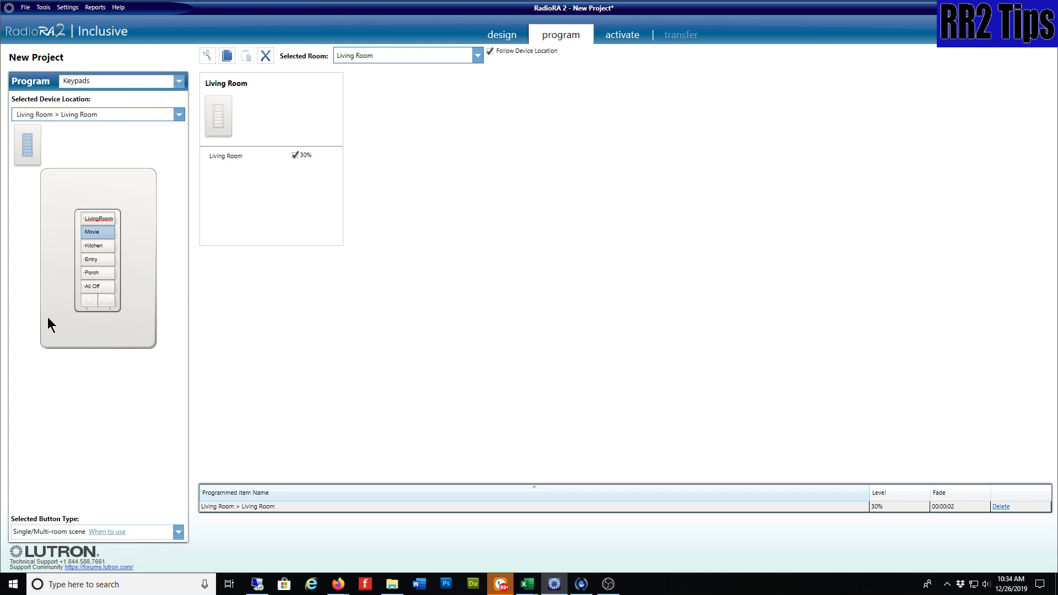
click(306, 156)
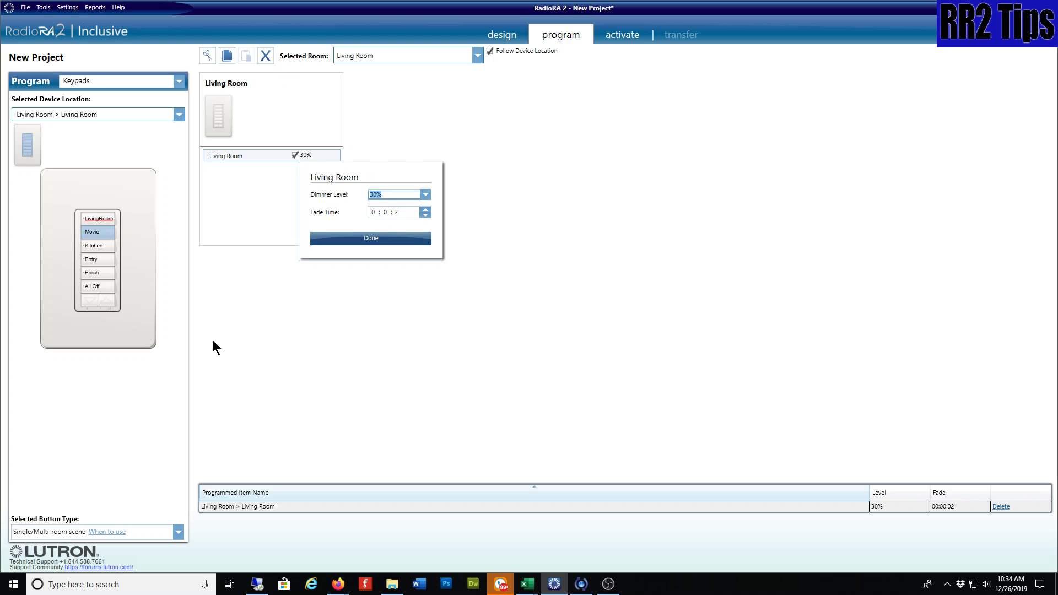
Review the loads programmed on the LivingRoom, Kitchen and All Off buttons
click(105, 219)
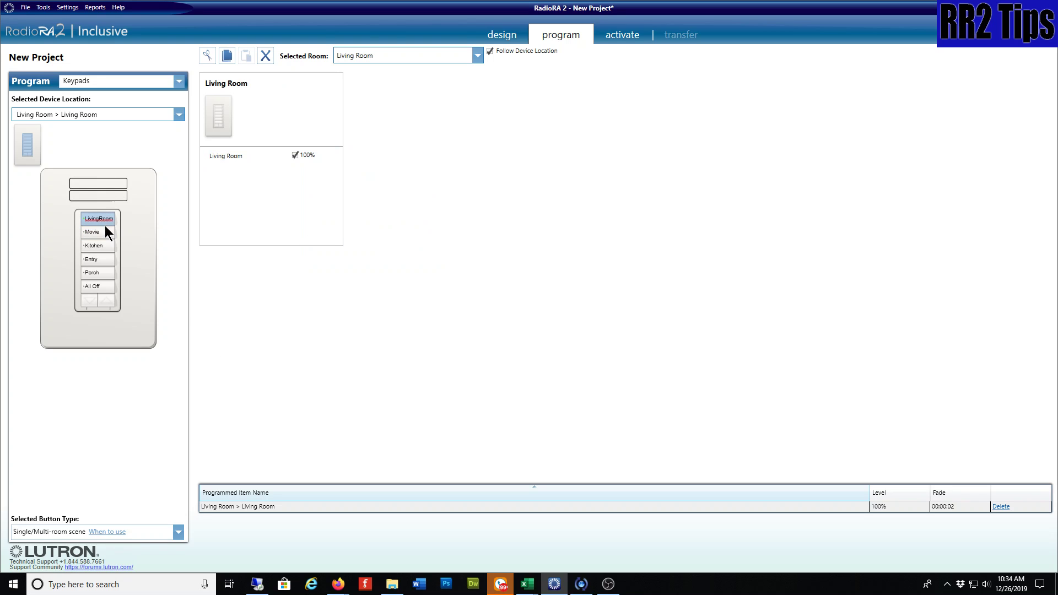
click(104, 246)
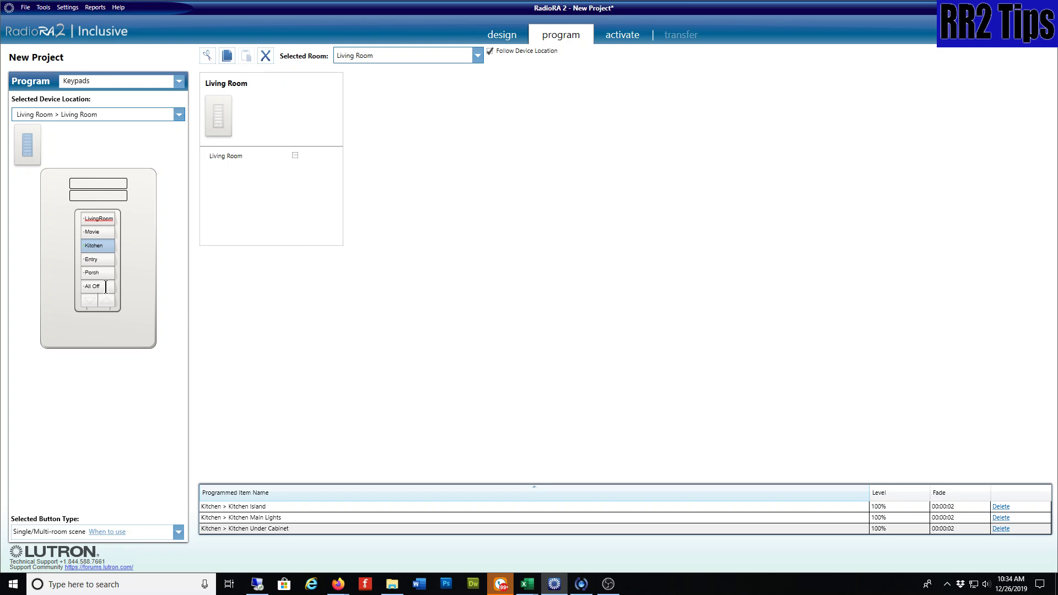
click(106, 286)
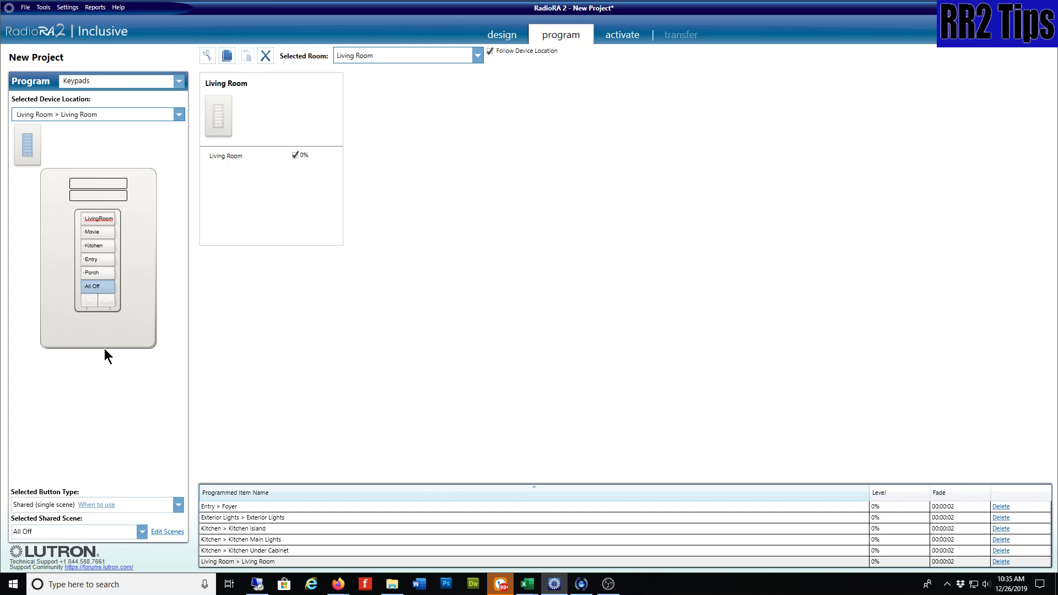
Copy the whole Living Room keypad and paste it onto the Kitchen Hall keypad
right_click(142, 231)
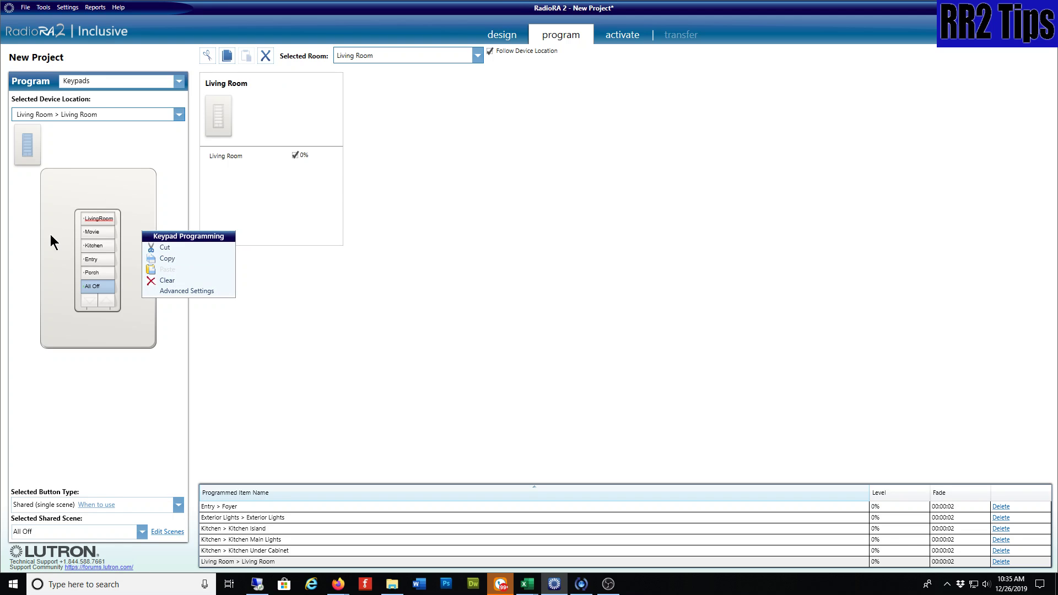
click(166, 259)
click(167, 115)
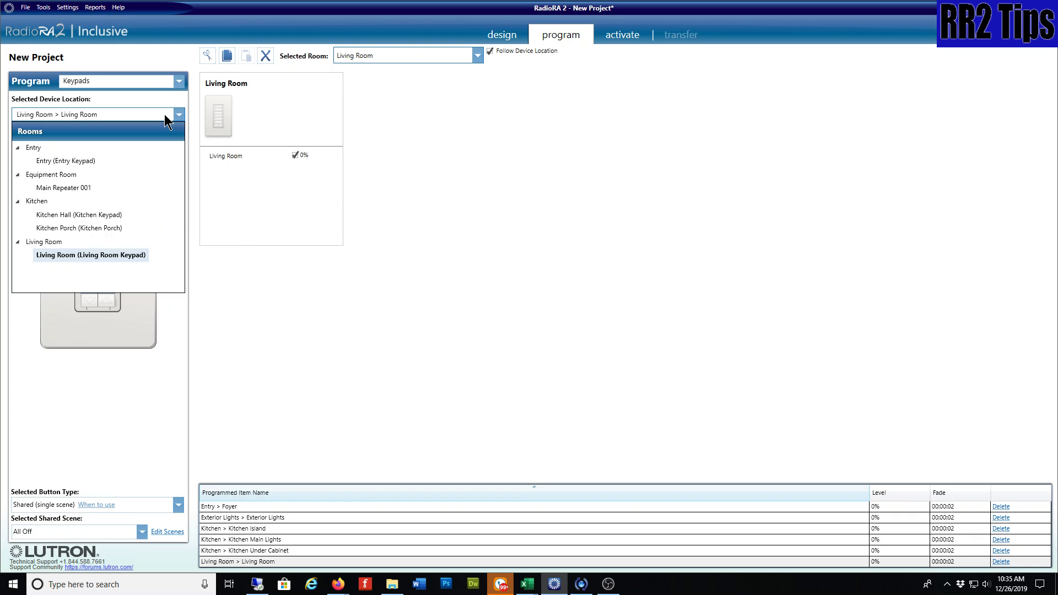
click(63, 216)
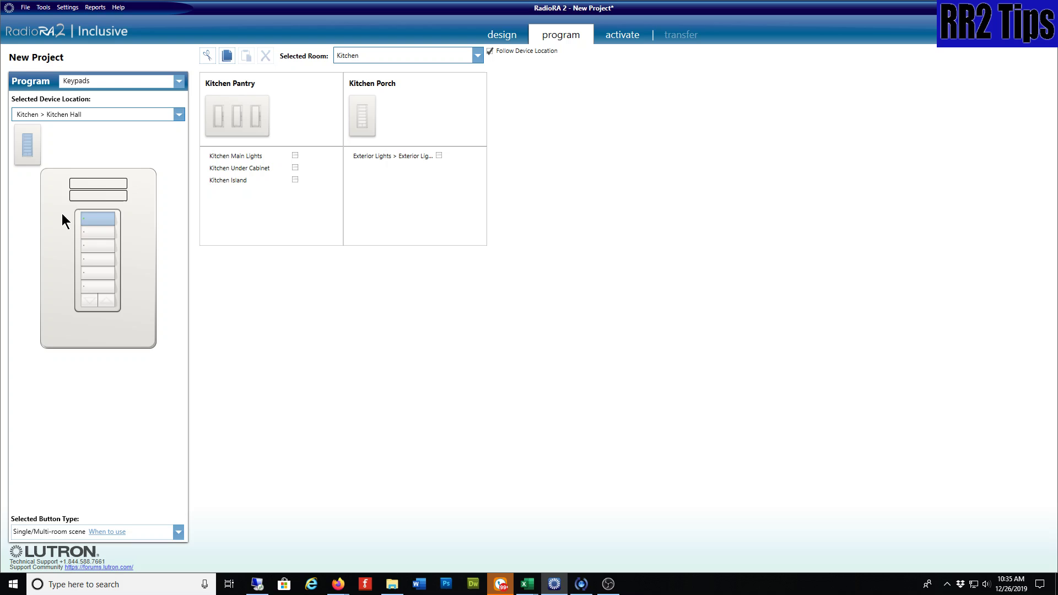
right_click(133, 237)
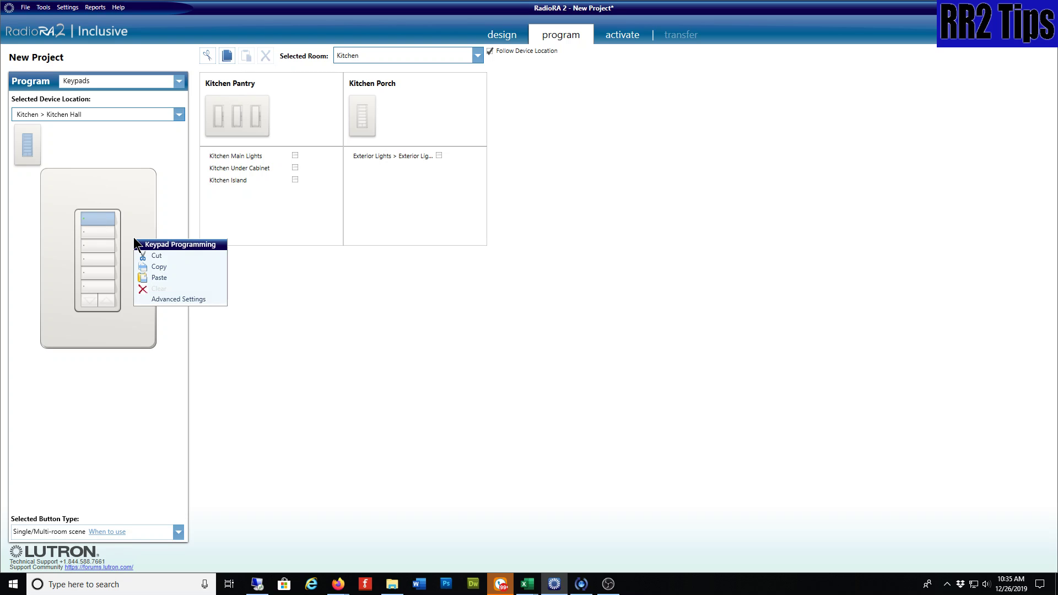
click(158, 278)
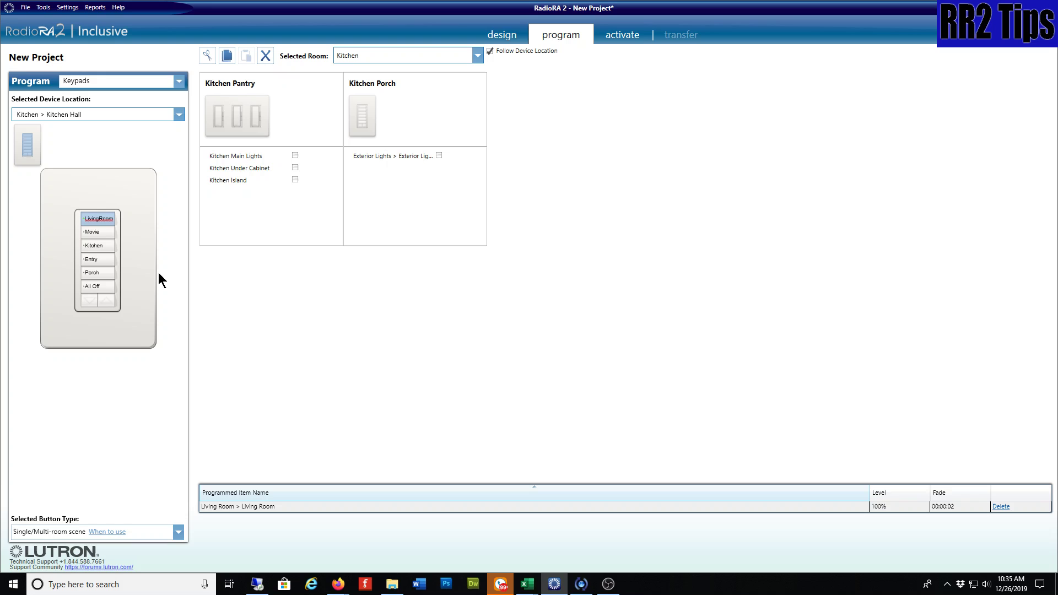
mouse_move(145, 270)
click(101, 248)
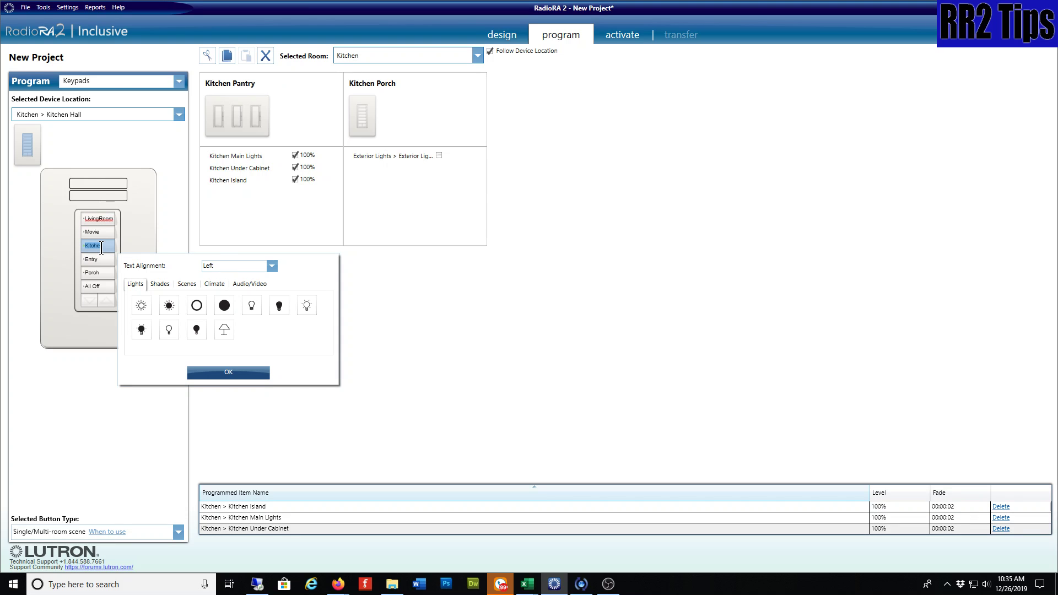
click(98, 389)
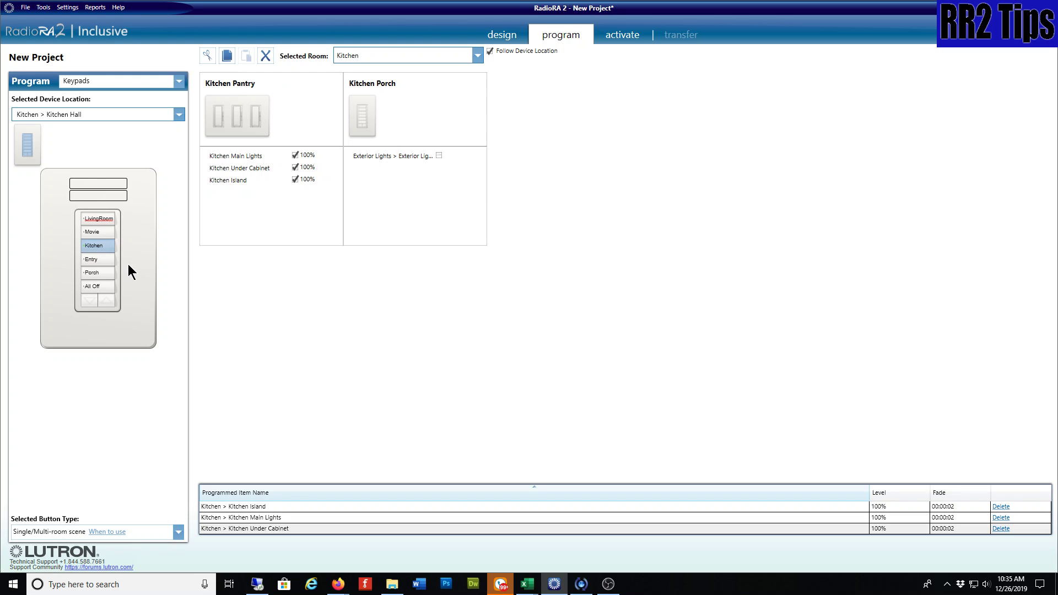
Copy Kitchen Hall's Kitchen button and paste it over the top LivingRoom button
right_click(107, 248)
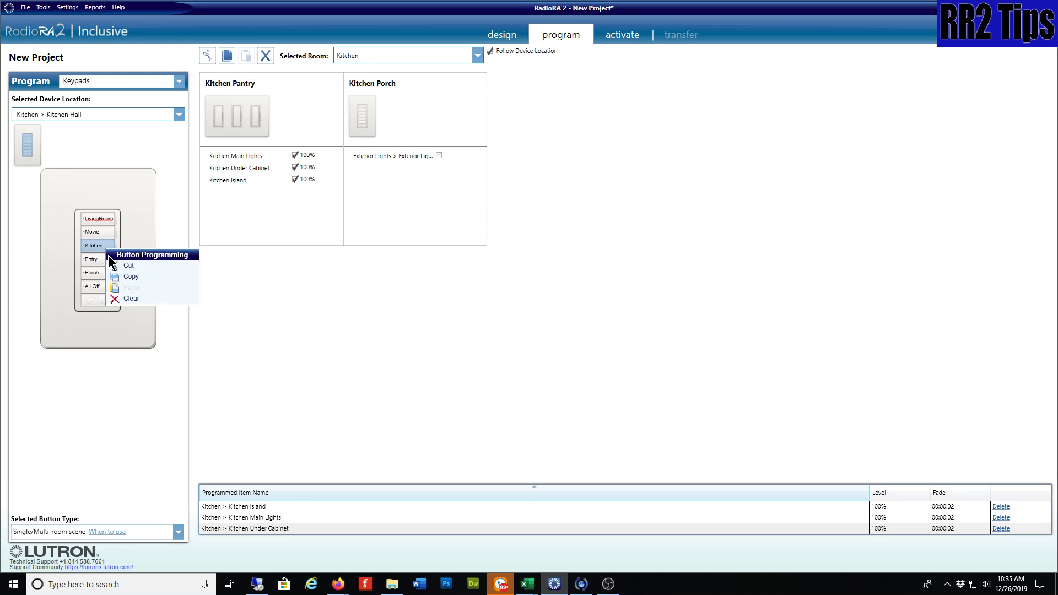
click(102, 246)
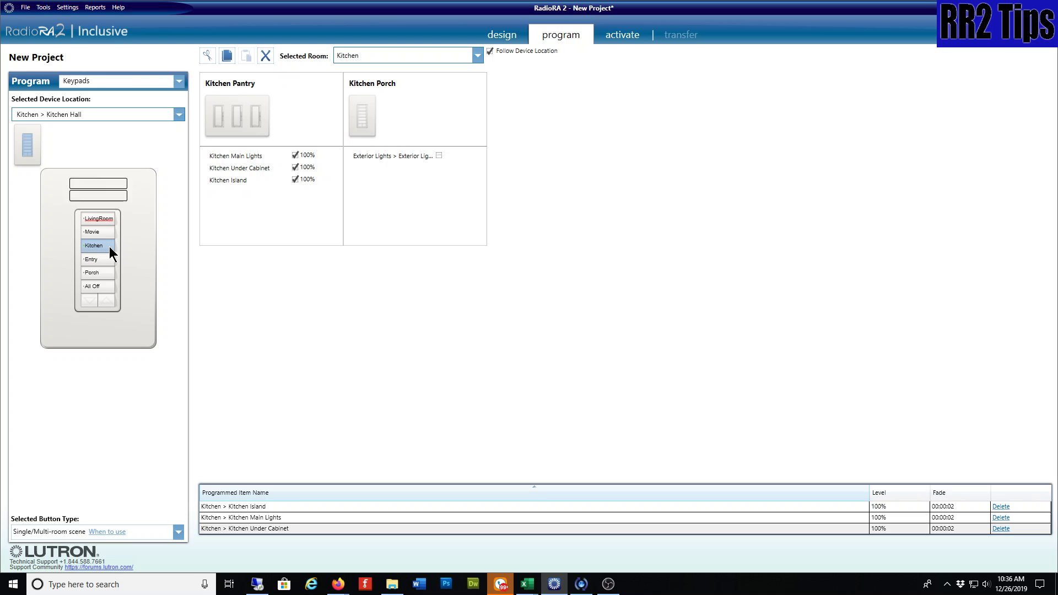
right_click(109, 247)
click(130, 275)
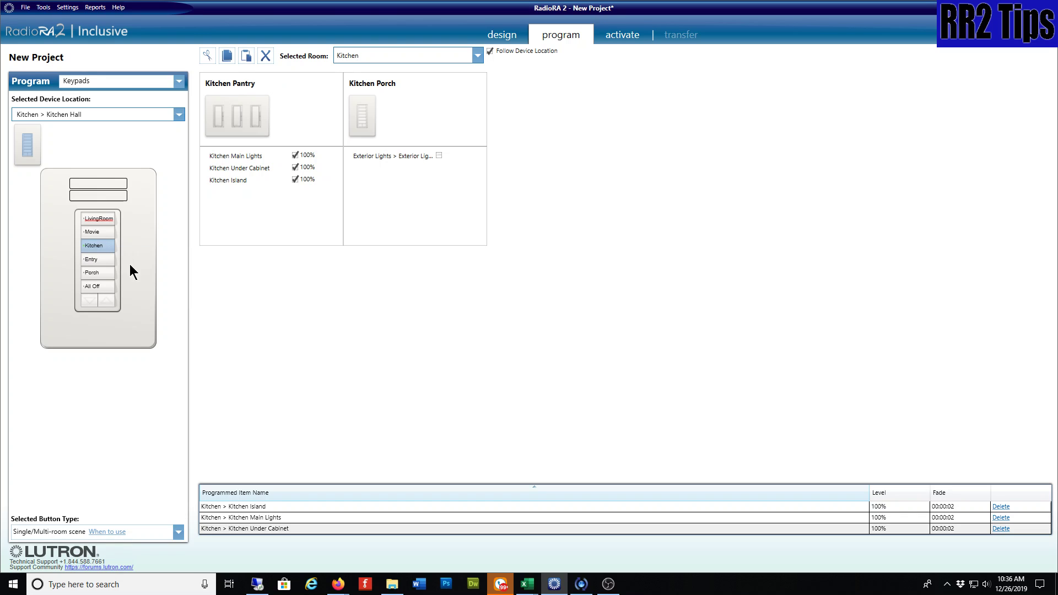
click(106, 218)
right_click(107, 218)
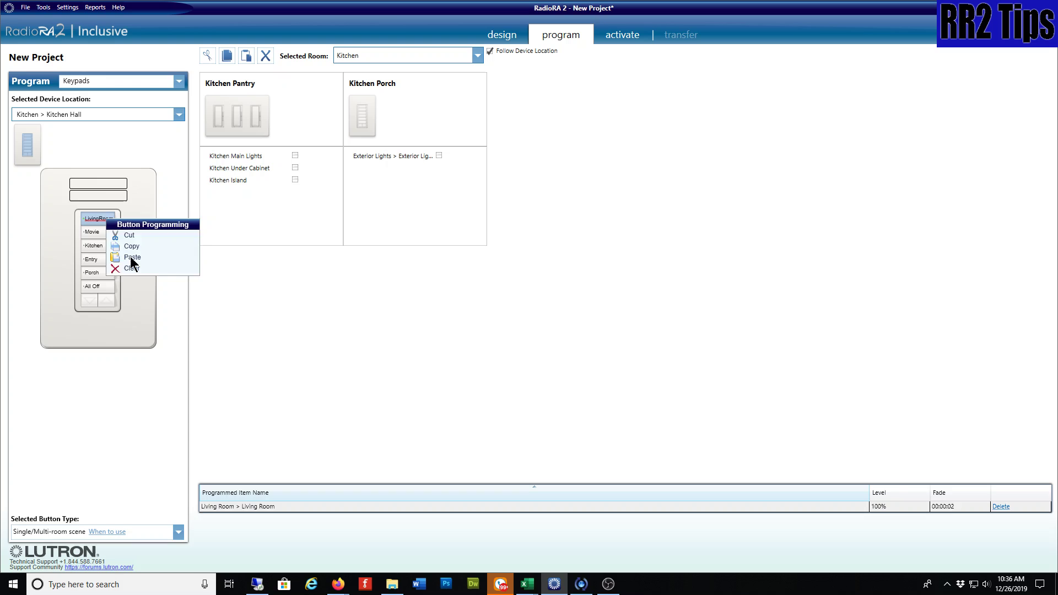
click(131, 257)
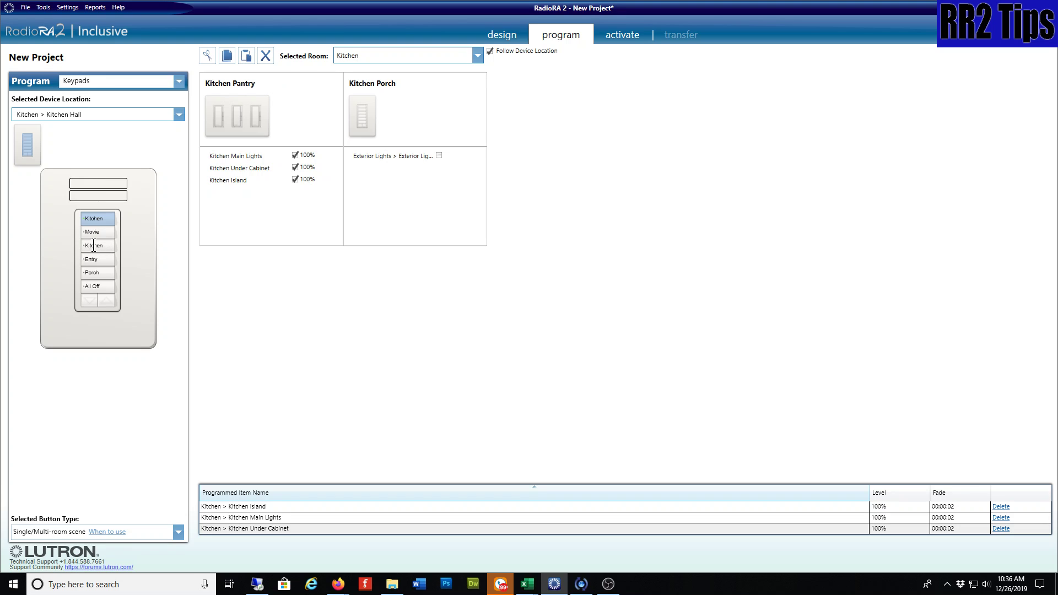
Copy the Living Room keypad's LivingRoom button onto Kitchen Hall's third button, Kitchen
click(117, 116)
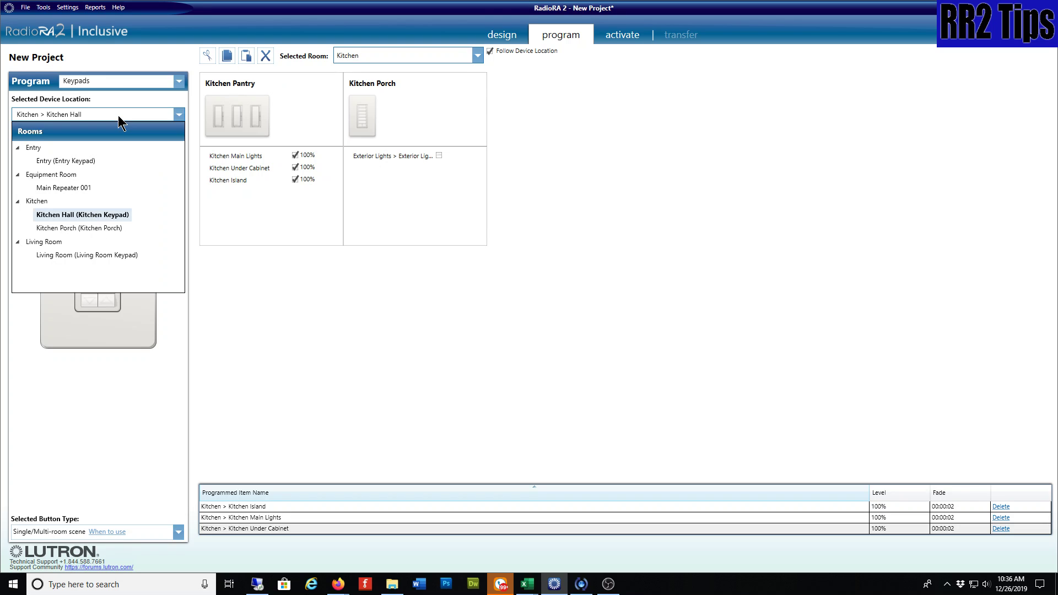
click(64, 254)
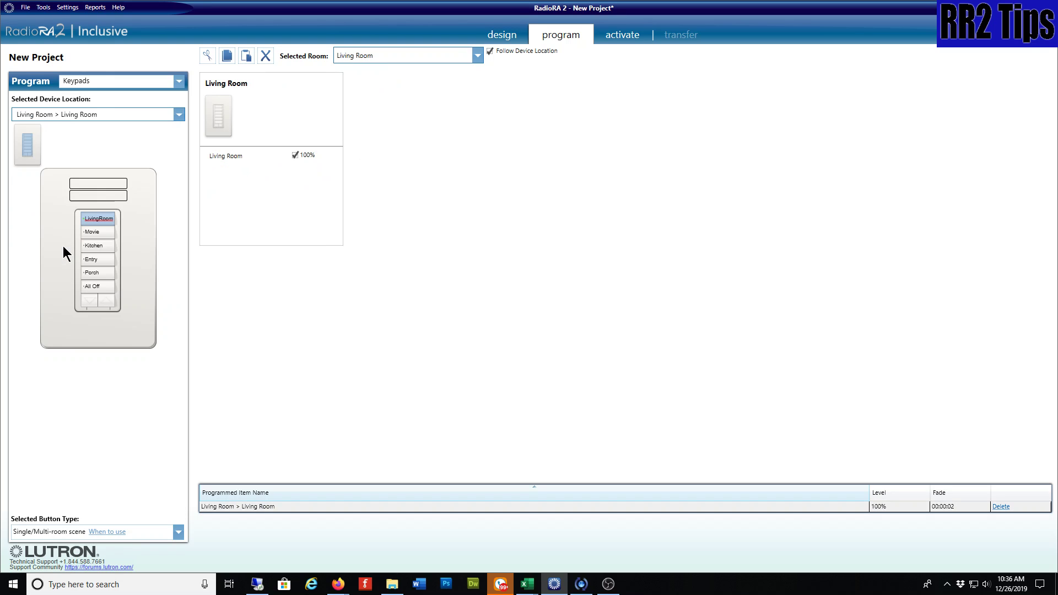
right_click(105, 221)
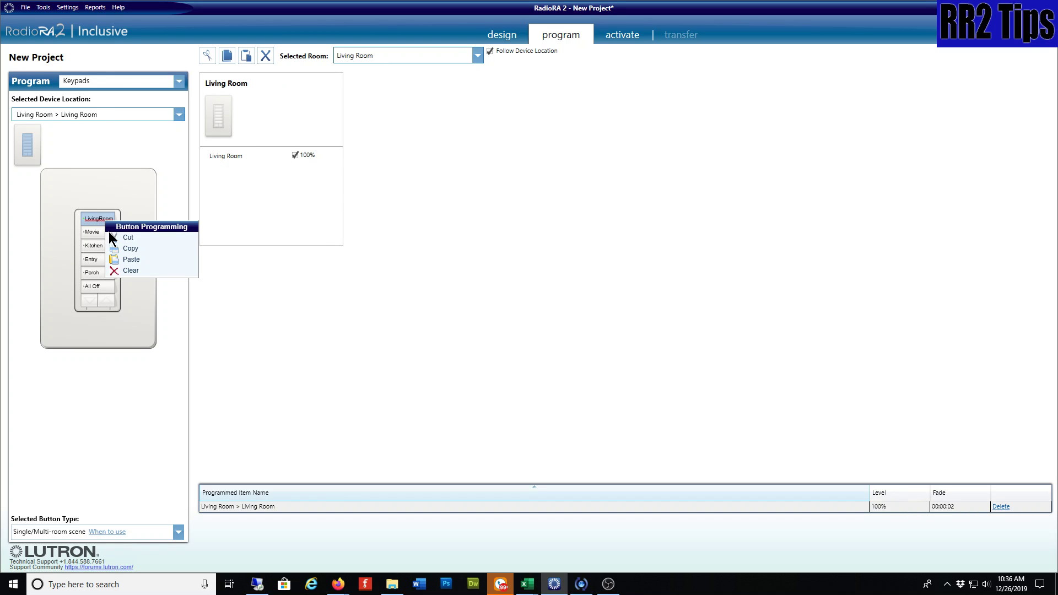
click(127, 249)
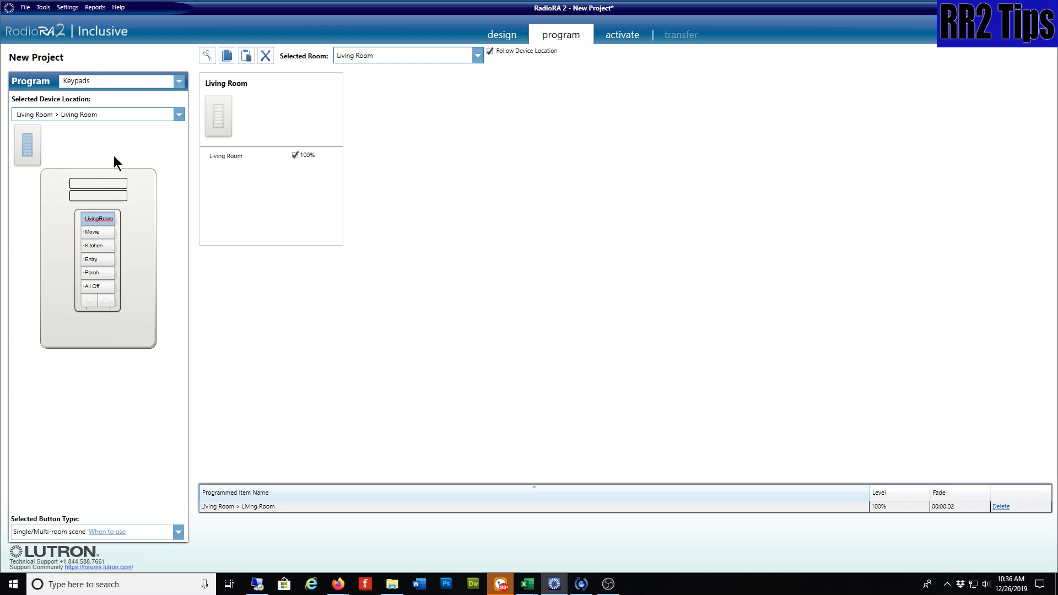
click(119, 115)
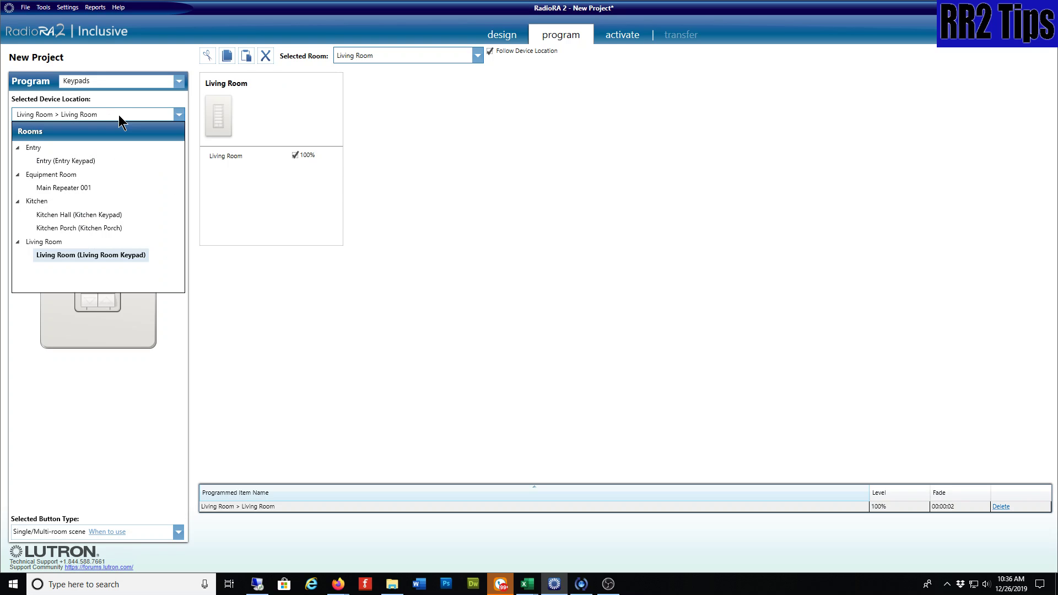
click(86, 216)
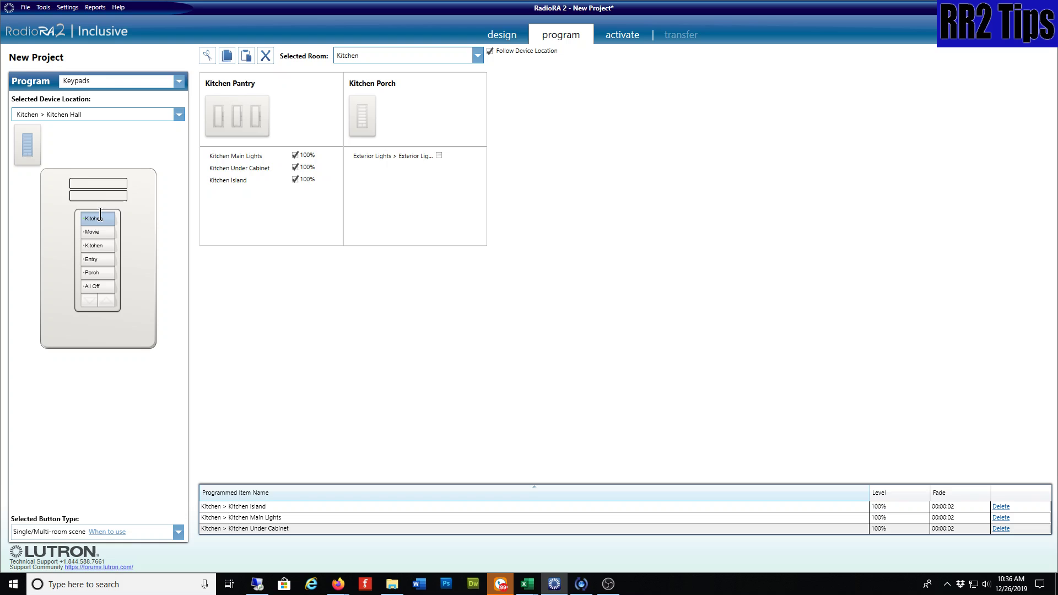
click(109, 245)
right_click(109, 248)
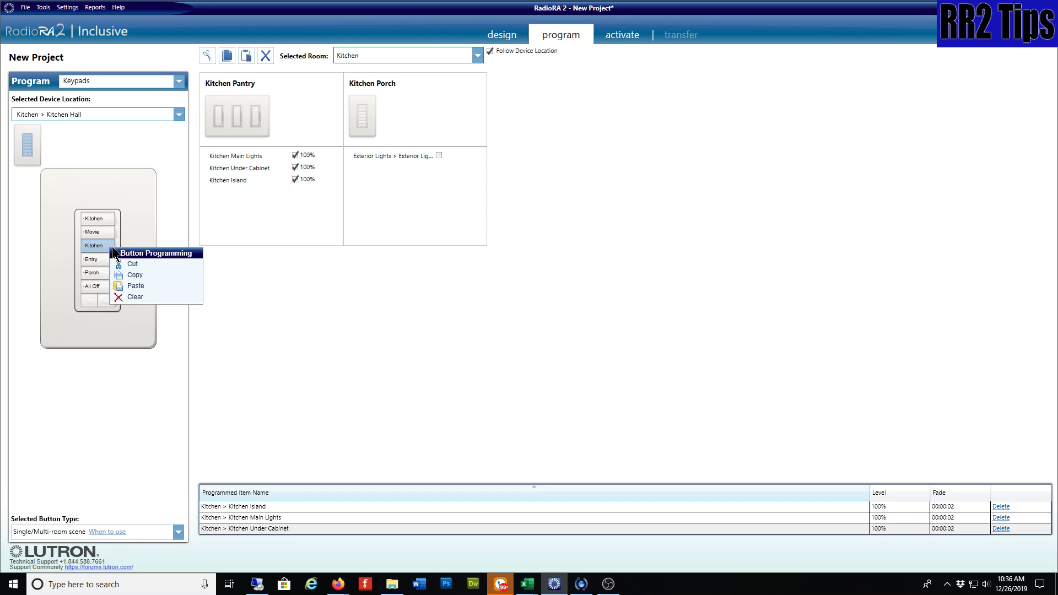
click(134, 285)
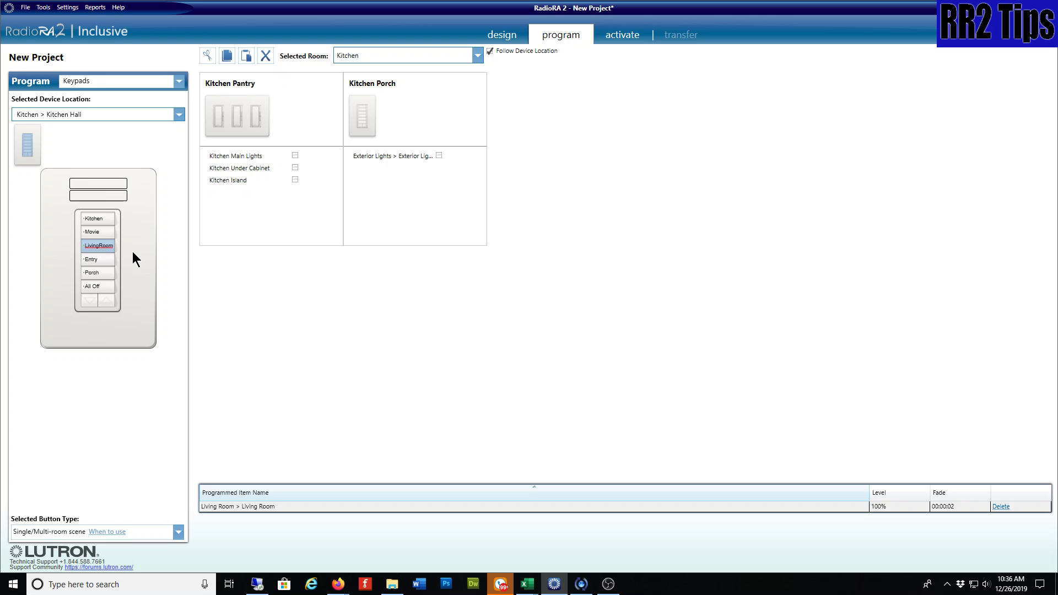
click(98, 260)
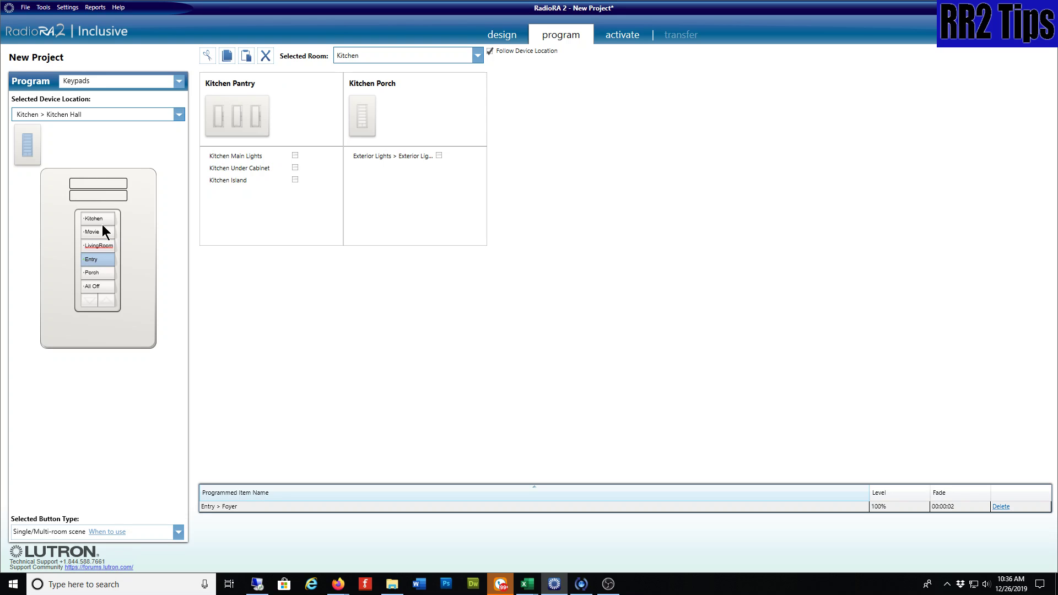